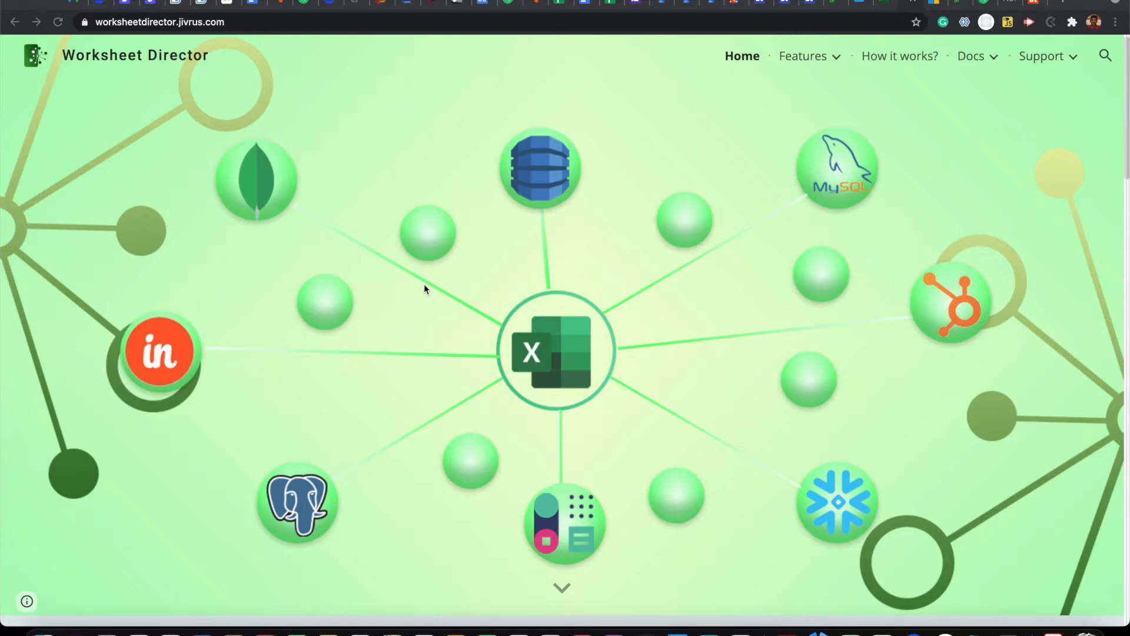
- Switch to the Excel Online workbook tab, showing its empty Contacts sheet
{"action": "left_click", "coordinate": [881, 5]}
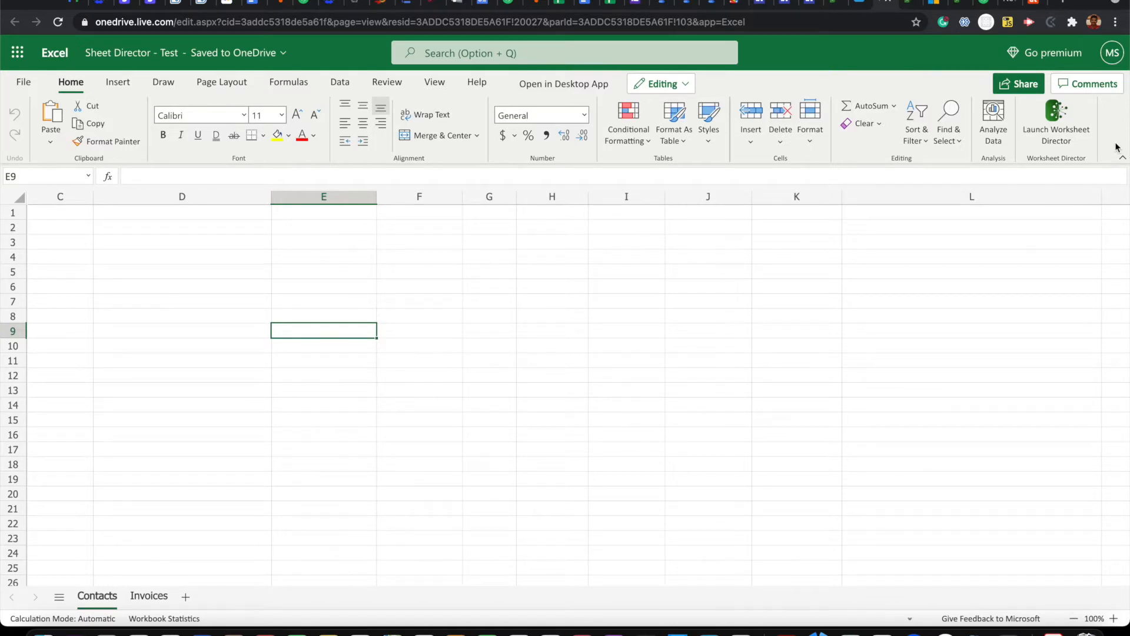
- Launch the Worksheet Director add-in from the Home ribbon and begin a new connection
{"action": "left_click", "coordinate": [1058, 125]}
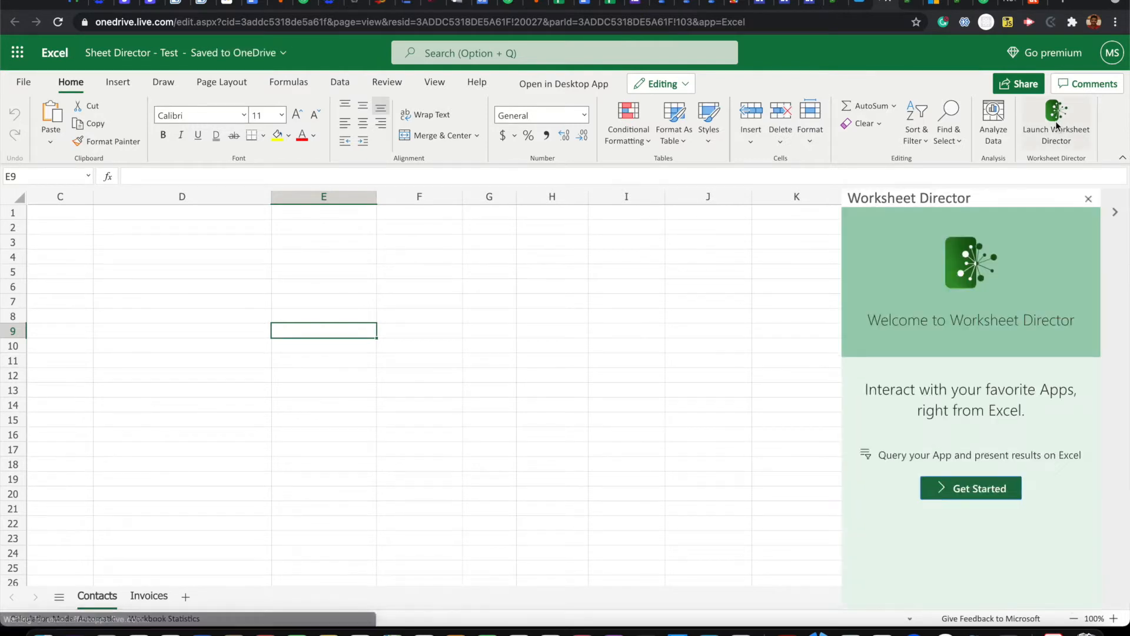
{"action": "left_click", "coordinate": [974, 490]}
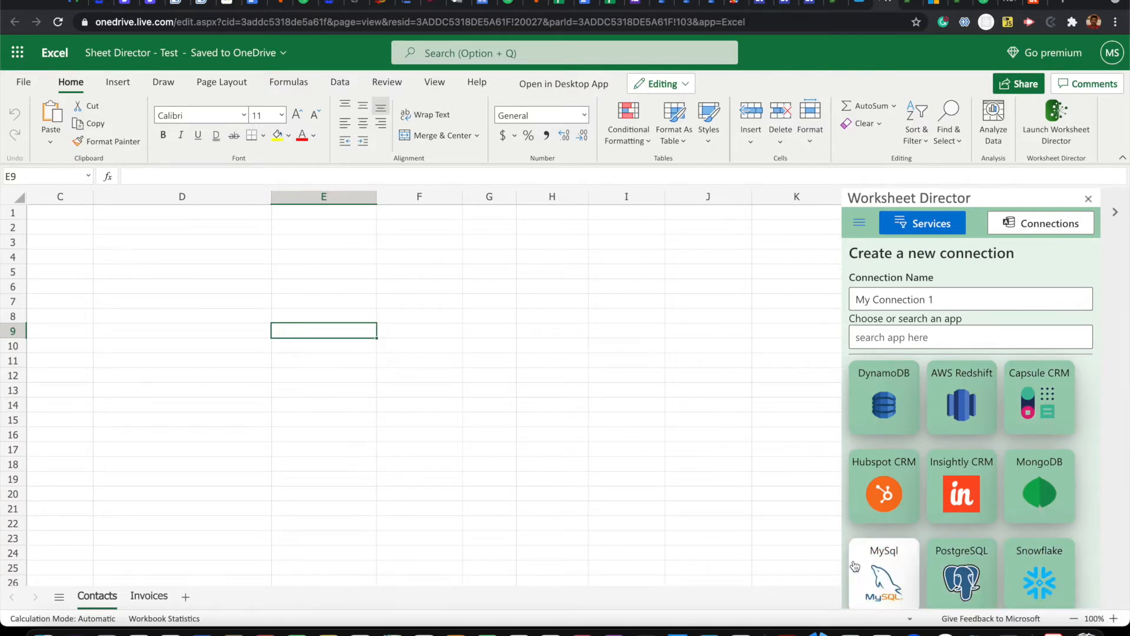
- Connect Worksheet Director to Insightly CRM using the pasted API key
{"action": "left_click", "coordinate": [963, 496]}
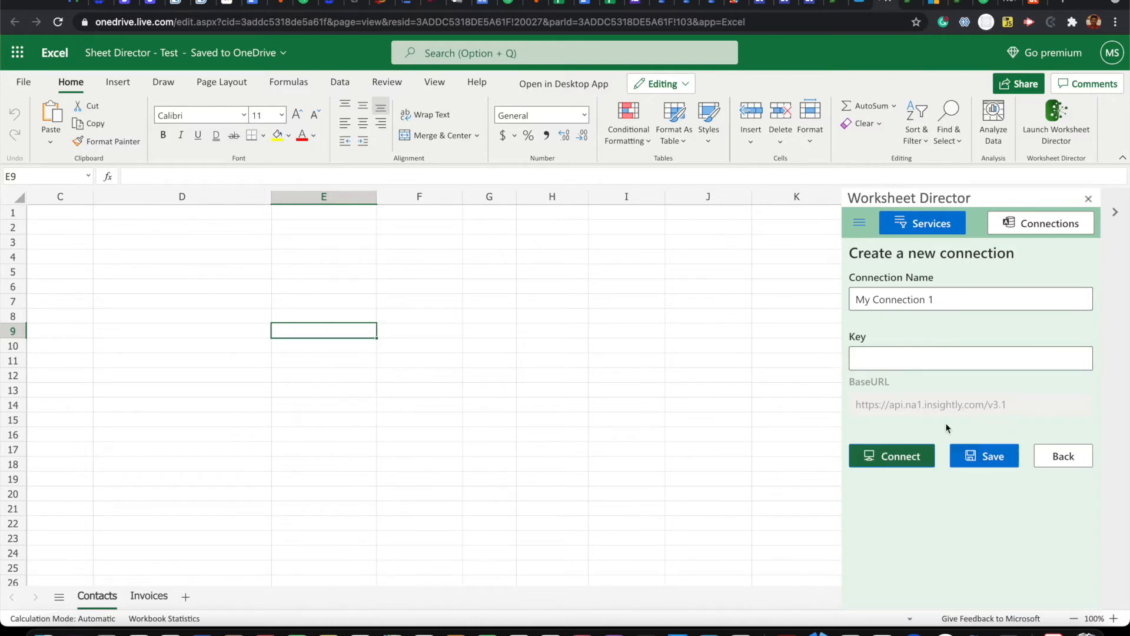
{"action": "left_click", "coordinate": [914, 359]}
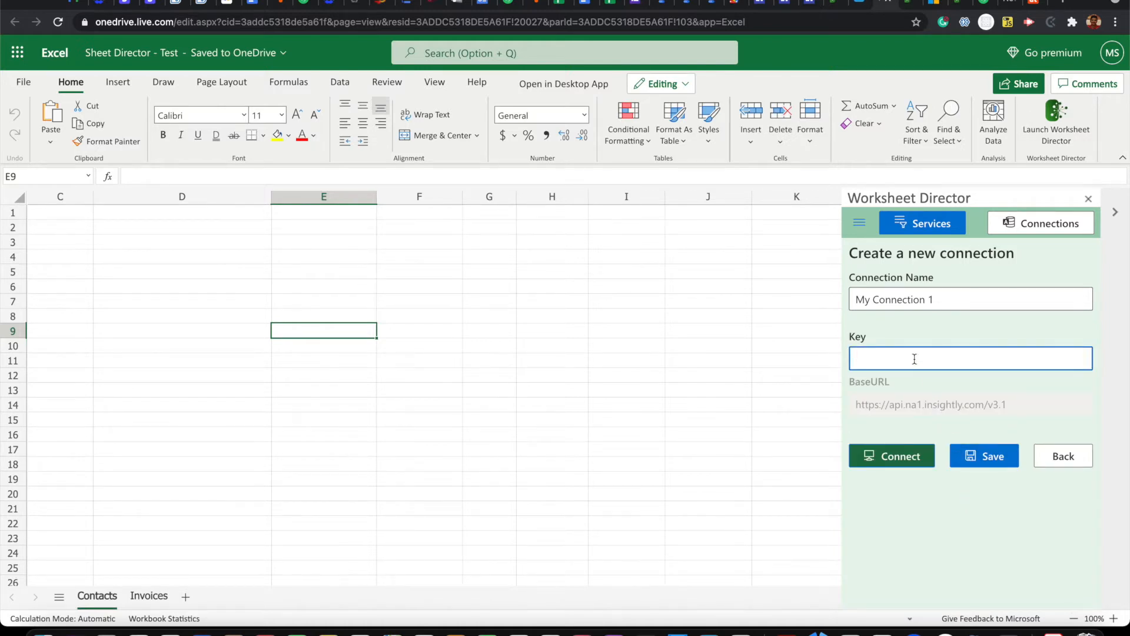
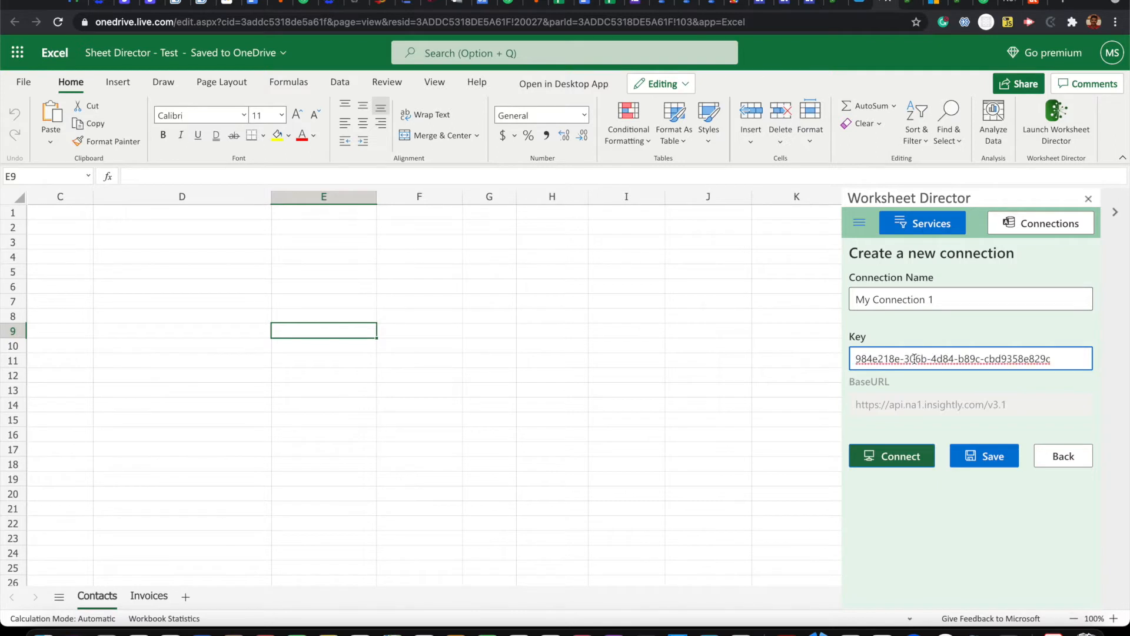
{"action": "left_click", "coordinate": [894, 459]}
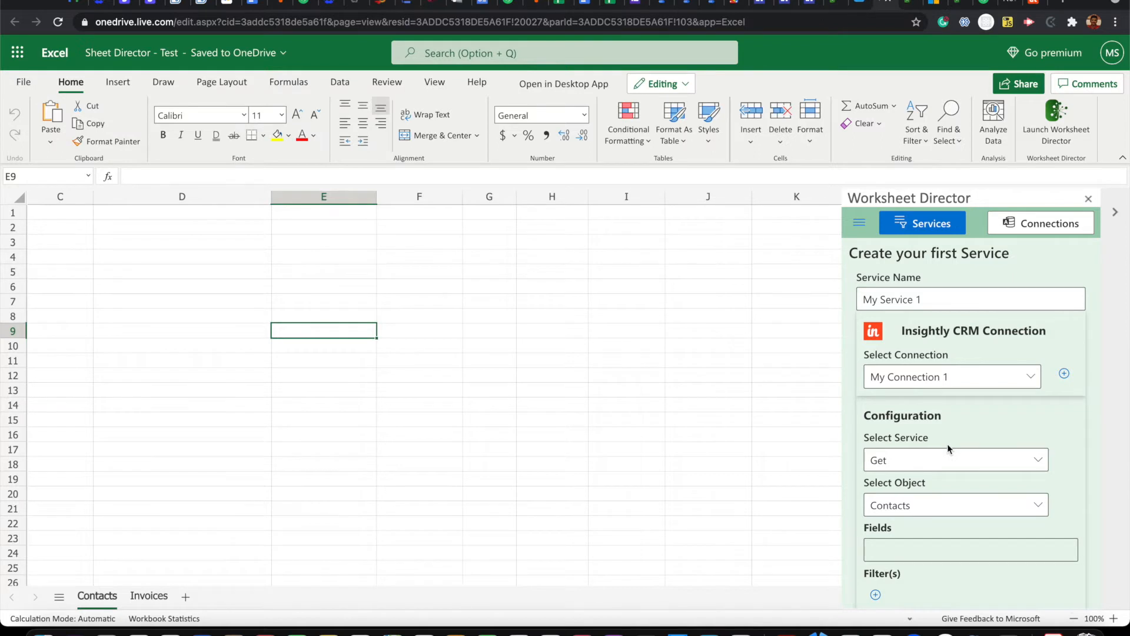
- Select the Contacts object and add the Contact Id, First Name and Last Name fields
{"action": "scroll", "coordinate": [948, 448], "scroll_direction": "down", "scroll_amount": 5}
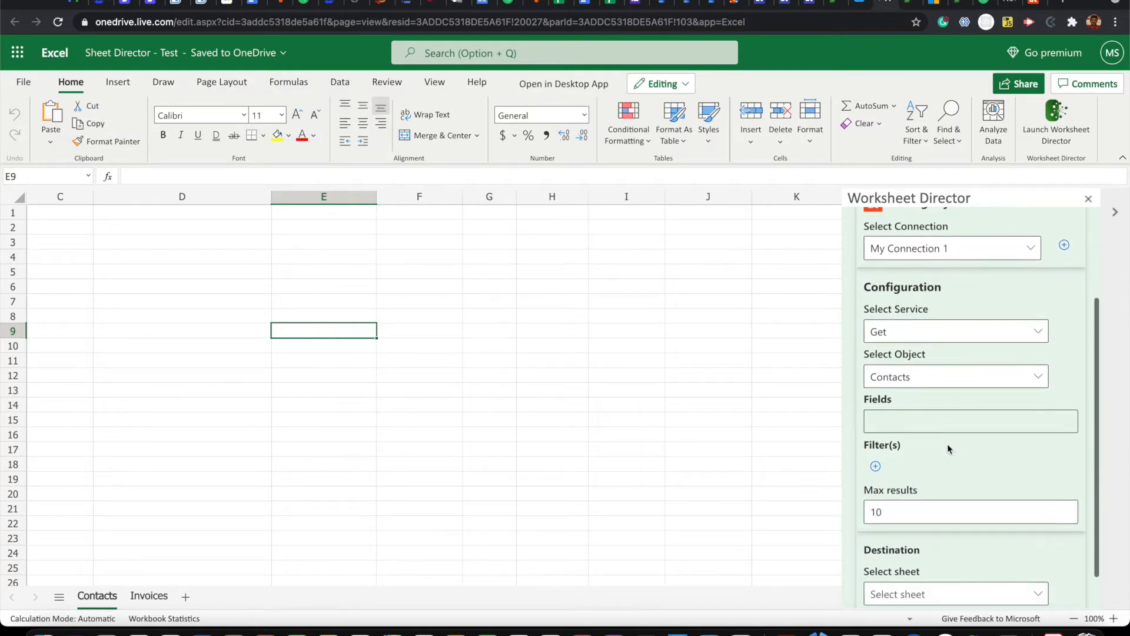
{"action": "scroll", "coordinate": [923, 385], "scroll_direction": "down", "scroll_amount": 1}
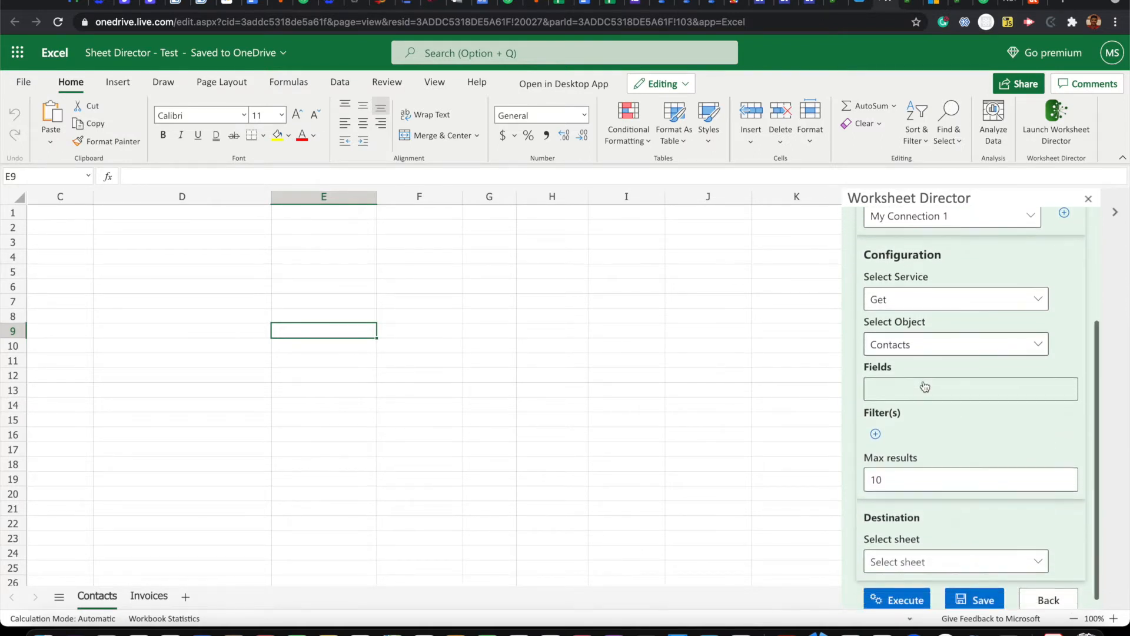
{"action": "left_click", "coordinate": [945, 341]}
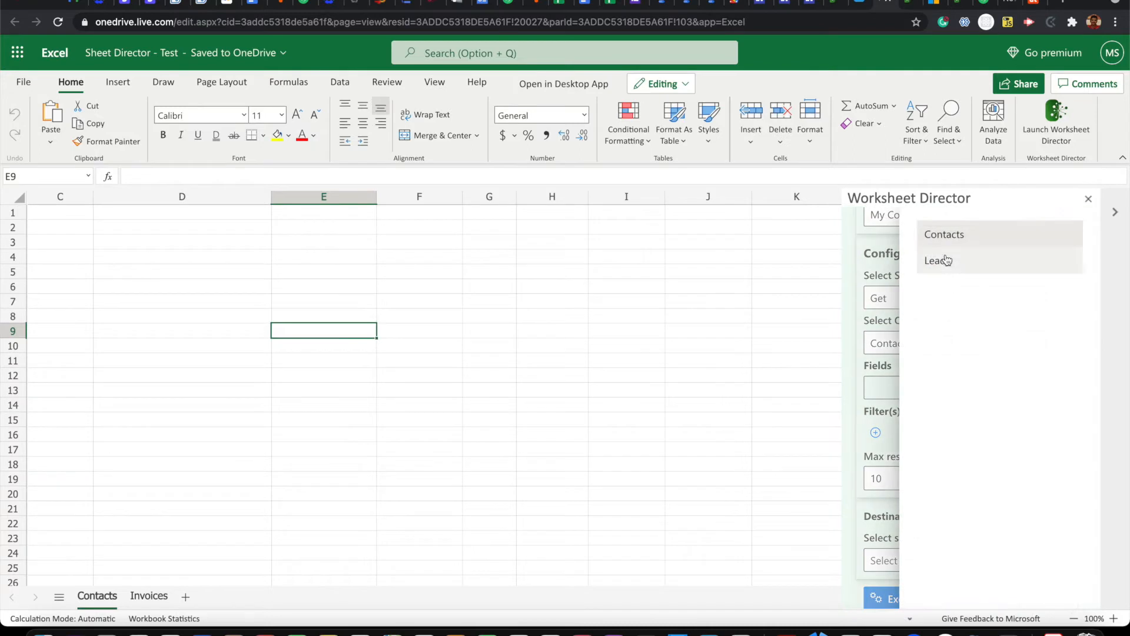
{"action": "left_click", "coordinate": [954, 235]}
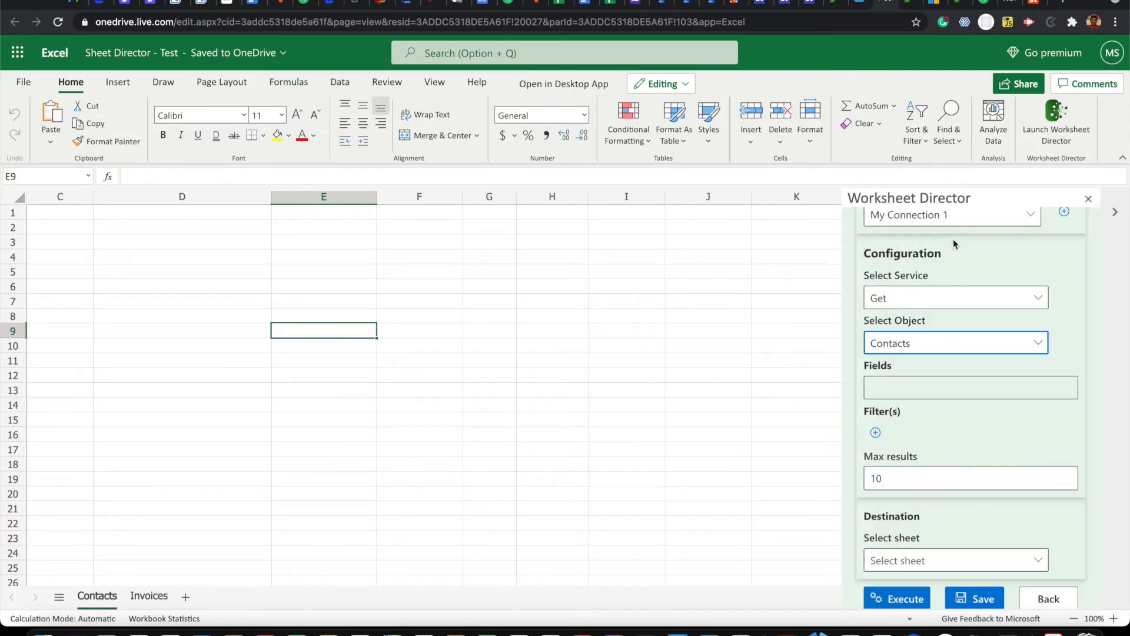
{"action": "left_click", "coordinate": [945, 390]}
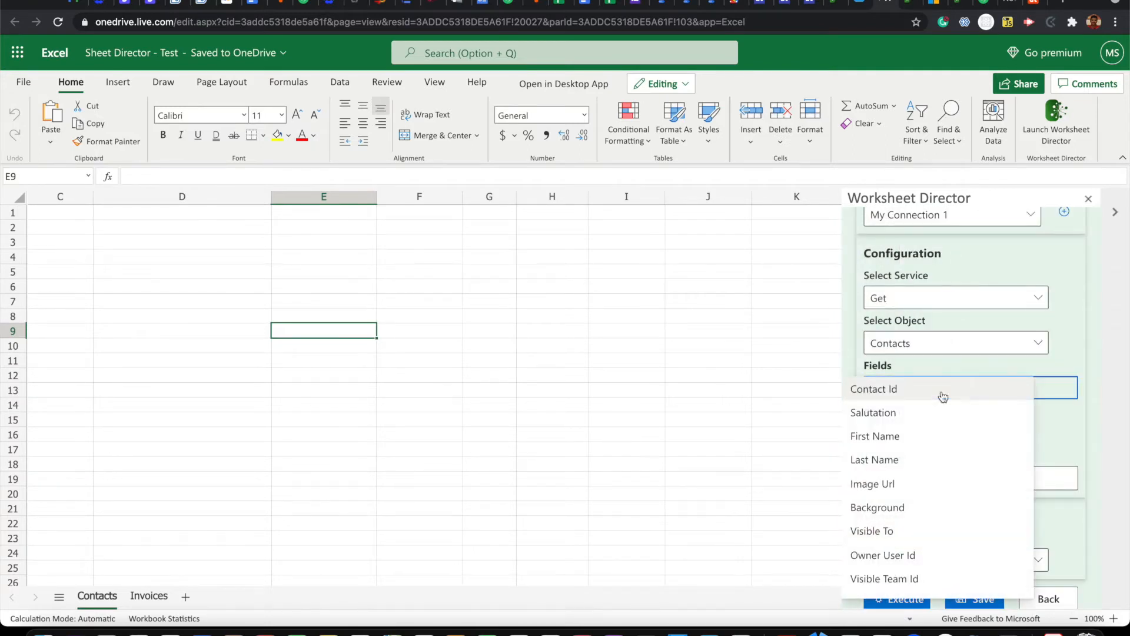
{"action": "left_click", "coordinate": [907, 392]}
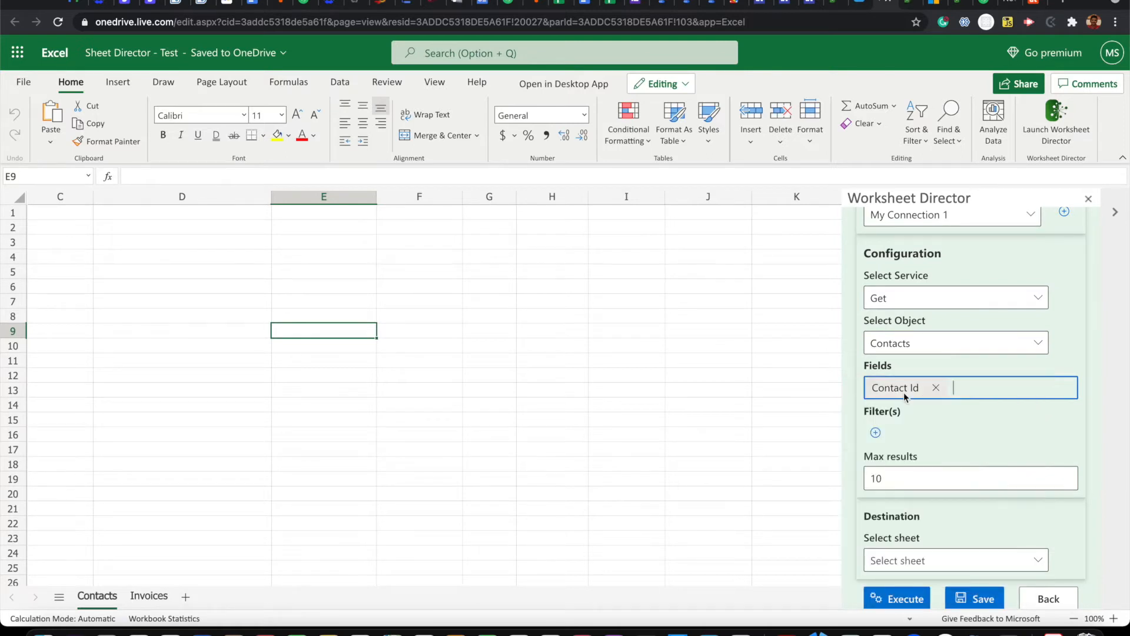
{"action": "left_click", "coordinate": [954, 388]}
{"action": "left_click", "coordinate": [887, 438]}
{"action": "left_click", "coordinate": [895, 410]}
{"action": "left_click", "coordinate": [916, 459]}
- Add the Title, Email Address and Phone fields and output to the Contacts sheet
{"action": "left_click", "coordinate": [918, 437]}
{"action": "left_click", "coordinate": [891, 434]}
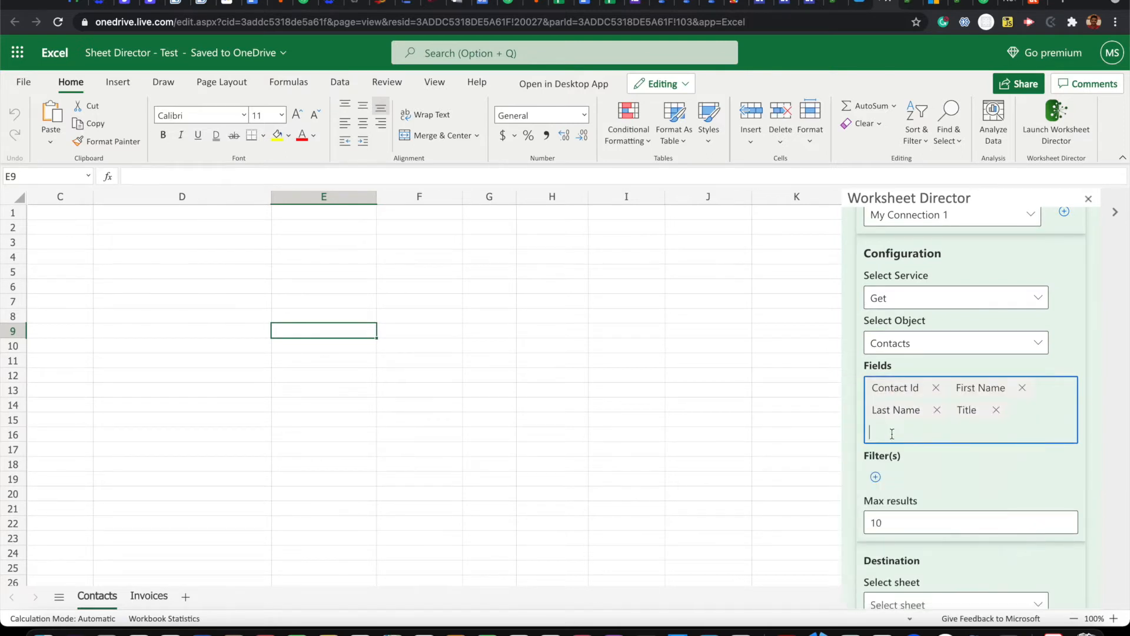
{"action": "left_click", "coordinate": [891, 433]}
{"action": "left_click", "coordinate": [890, 400]}
{"action": "type", "text": "Phon"}
{"action": "left_click", "coordinate": [907, 309]}
{"action": "scroll", "coordinate": [908, 397], "scroll_direction": "down", "scroll_amount": 2}
{"action": "left_click", "coordinate": [945, 397]}
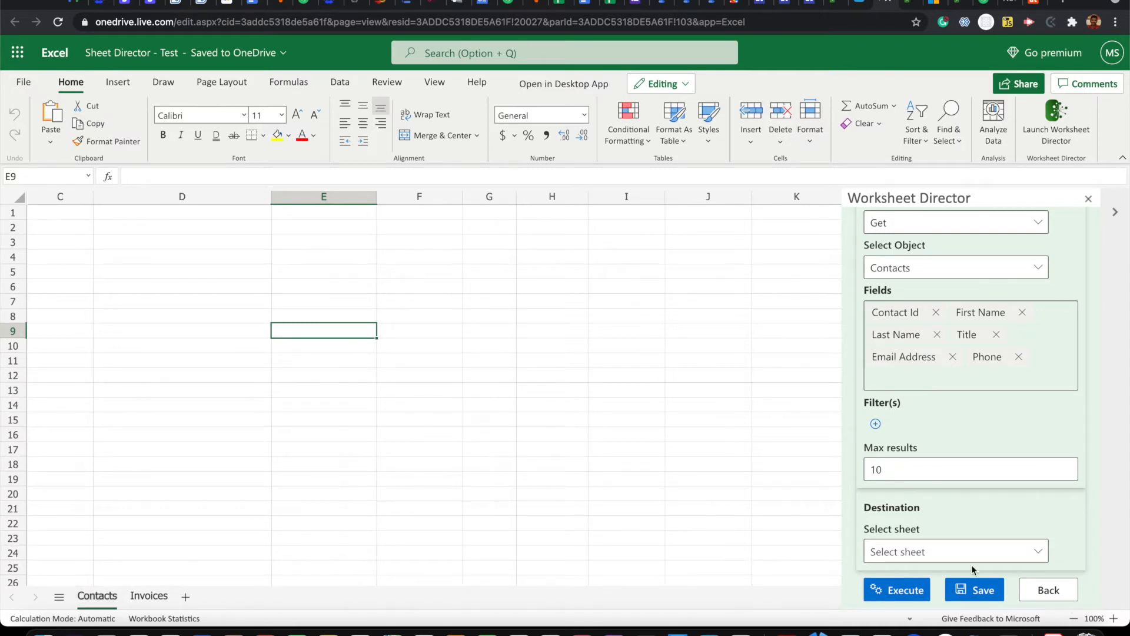
{"action": "left_click", "coordinate": [938, 556]}
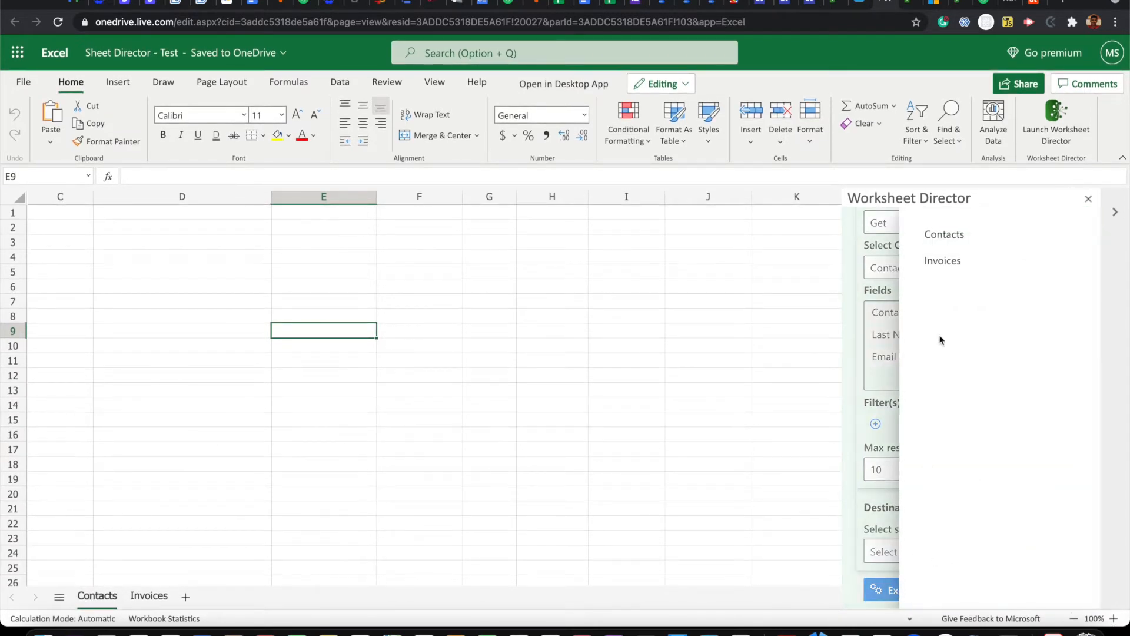
{"action": "left_click", "coordinate": [952, 242]}
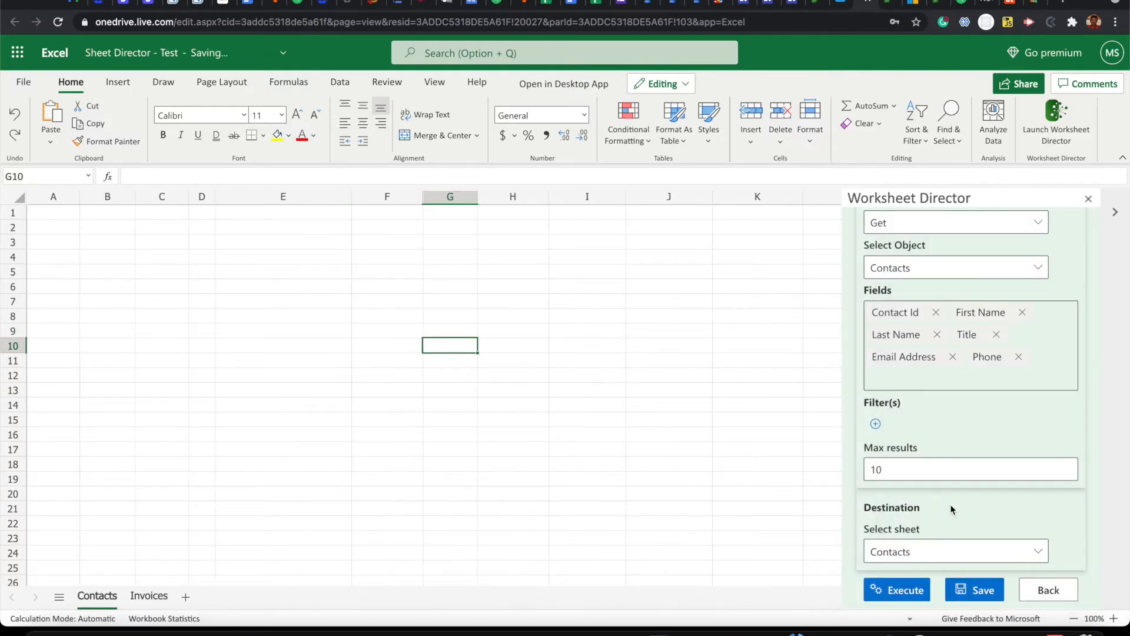
- Execute the service to load ten contacts into the Contacts sheet, then add a filter
{"action": "left_click", "coordinate": [904, 590]}
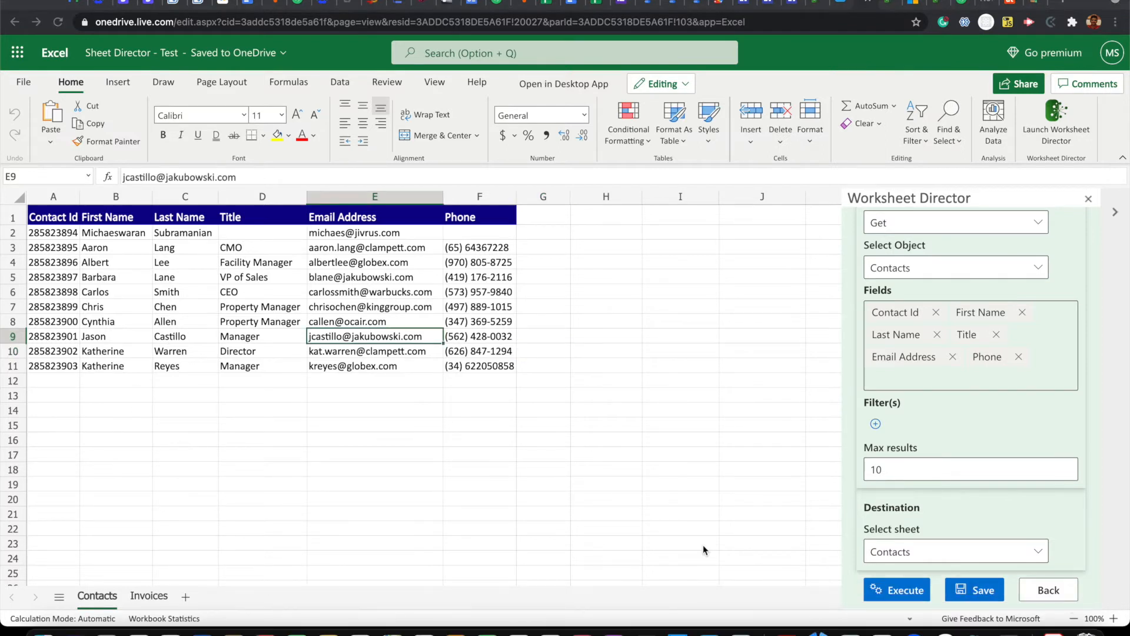
{"action": "left_click", "coordinate": [876, 425]}
- Set the filter to Title equals CEO
{"action": "left_click", "coordinate": [932, 458]}
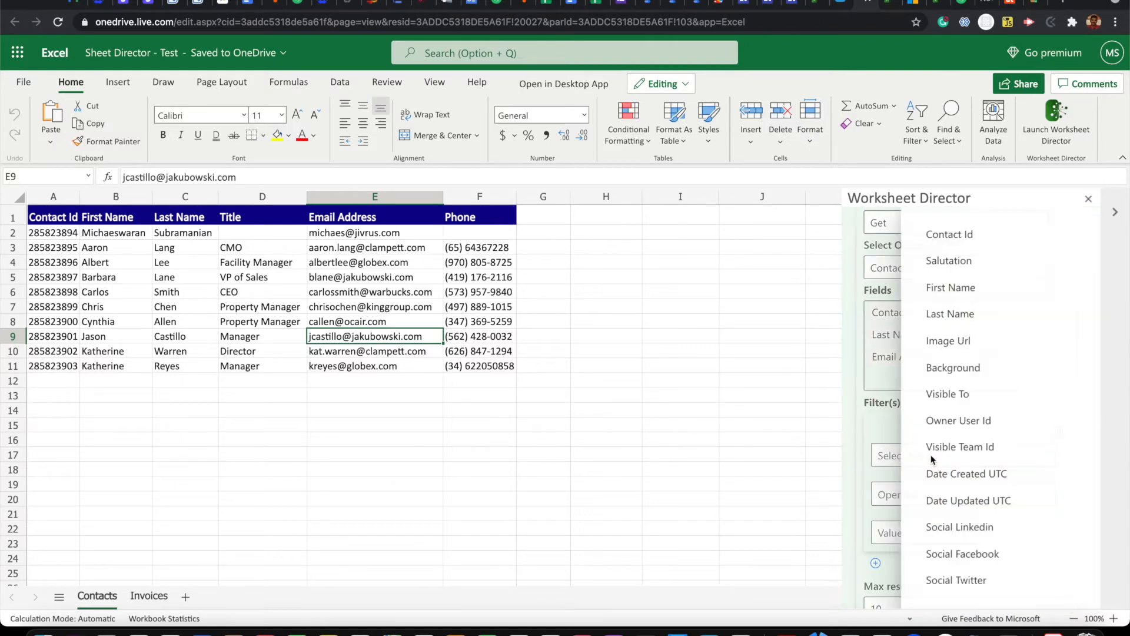
{"action": "left_click", "coordinate": [933, 463]}
{"action": "left_click", "coordinate": [928, 500]}
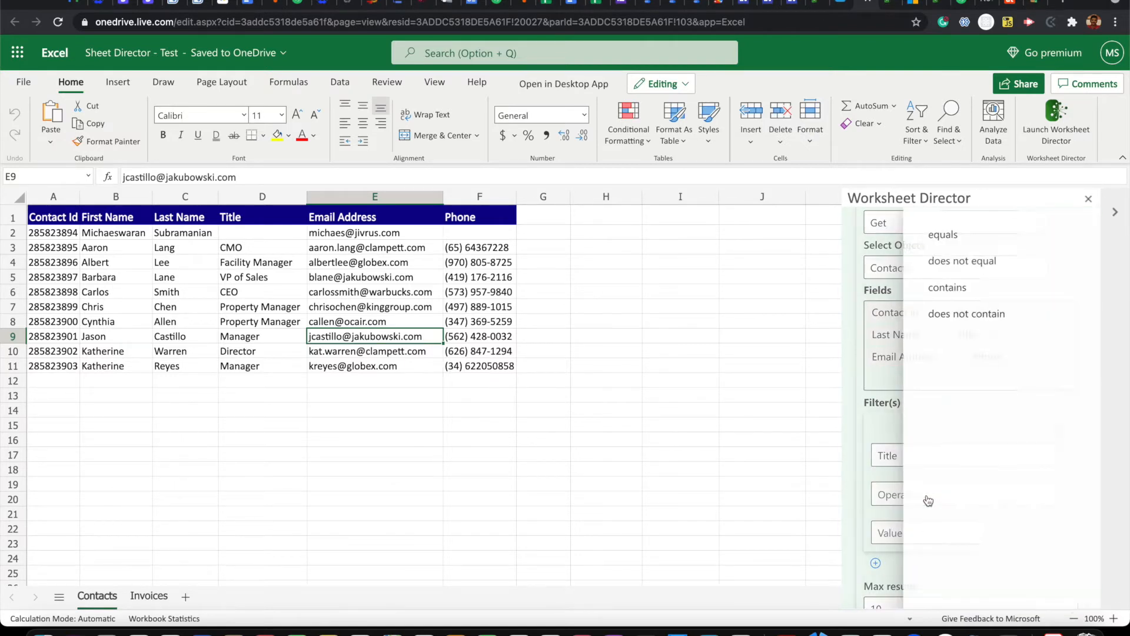
{"action": "left_click", "coordinate": [951, 239]}
{"action": "left_click", "coordinate": [901, 532]}
{"action": "type", "text": "CE"}
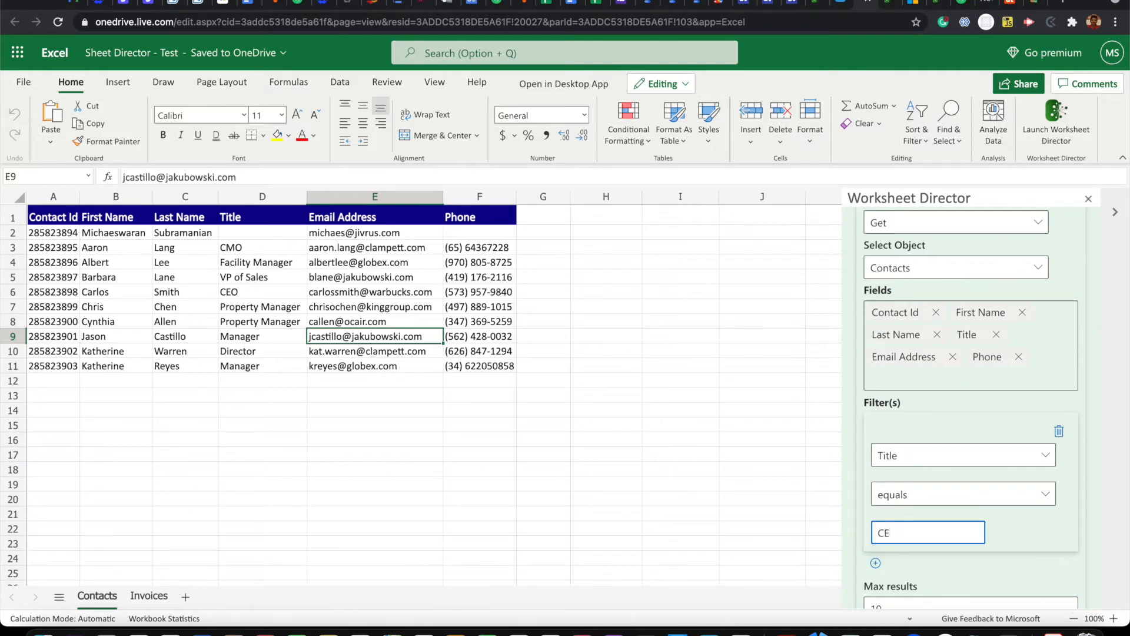
{"action": "type", "text": "O"}
{"action": "scroll", "coordinate": [965, 413], "scroll_direction": "down", "scroll_amount": 3}
- Execute the filtered service and save it as My Service 1
{"action": "left_click", "coordinate": [898, 591]}
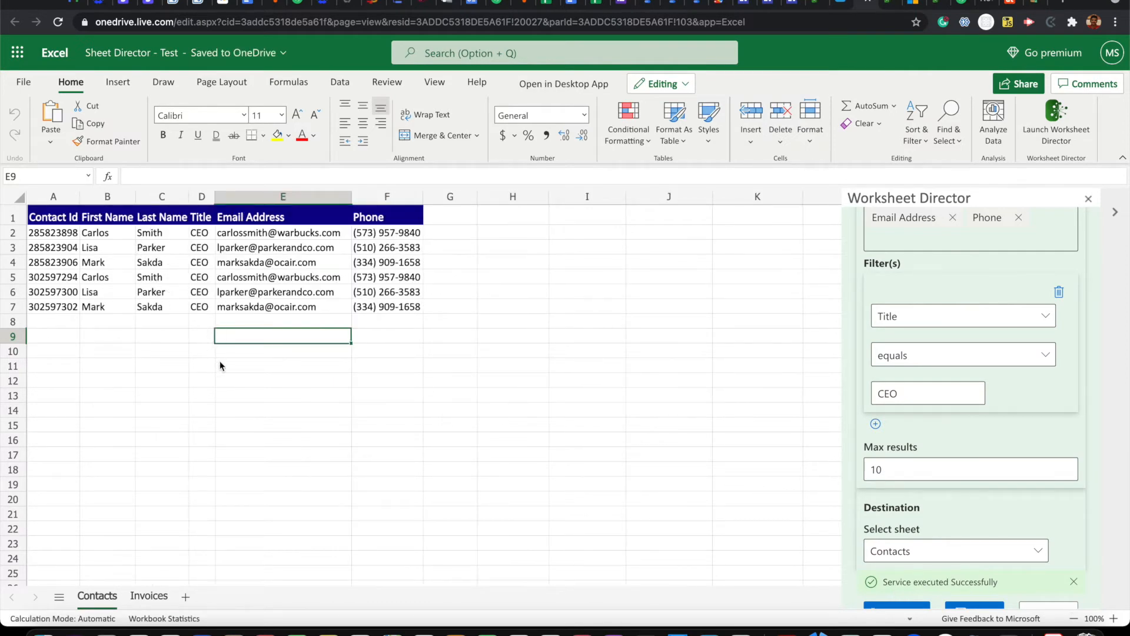
{"action": "scroll", "coordinate": [939, 387], "scroll_direction": "down", "scroll_amount": 2}
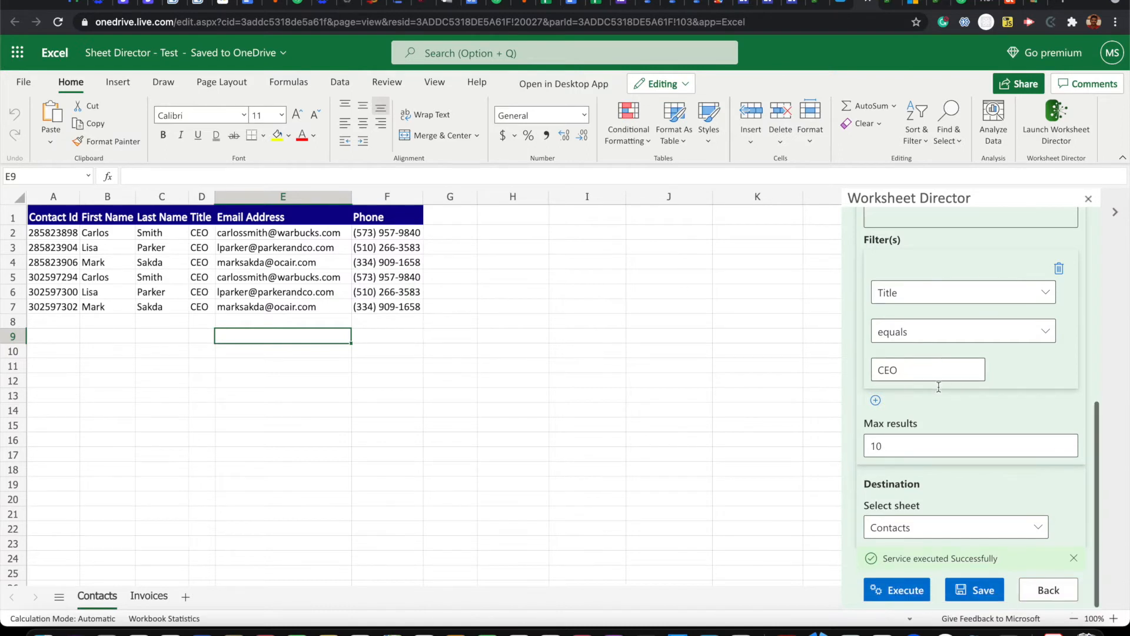
{"action": "left_click", "coordinate": [1058, 595]}
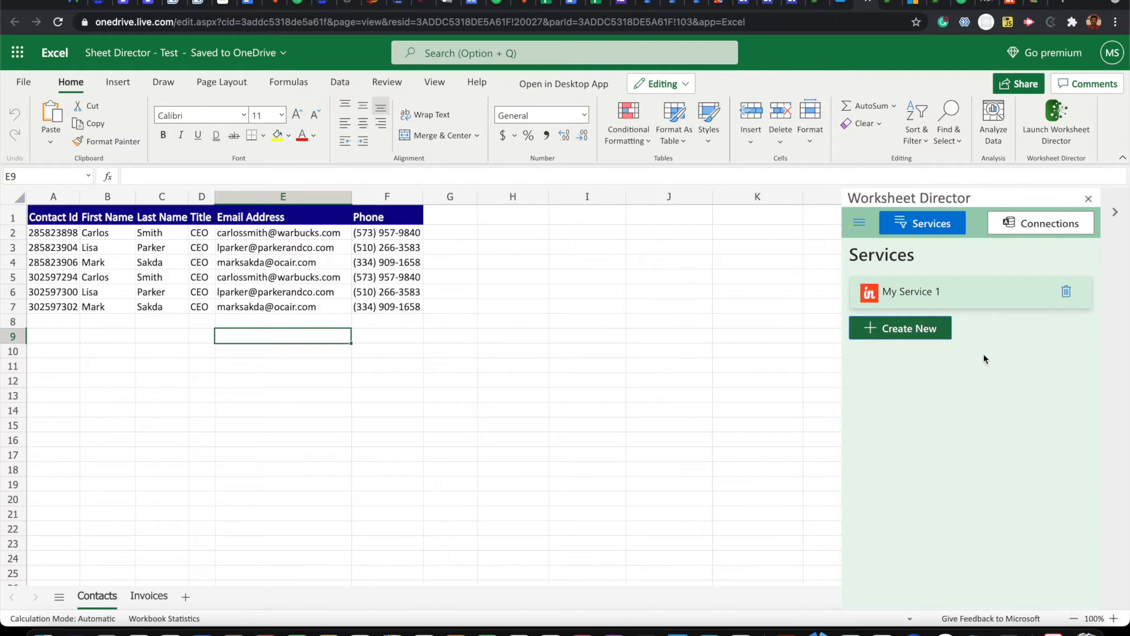
- Start a new MySQL connection and fill in the host, database and user name
{"action": "left_click", "coordinate": [1041, 223]}
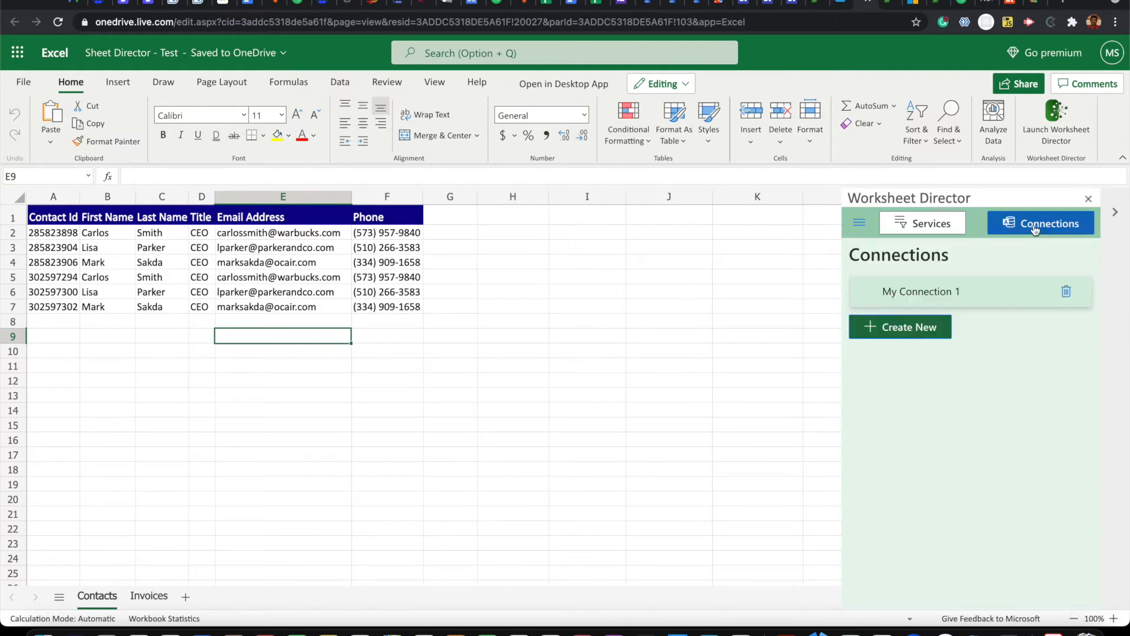
{"action": "left_click", "coordinate": [929, 324]}
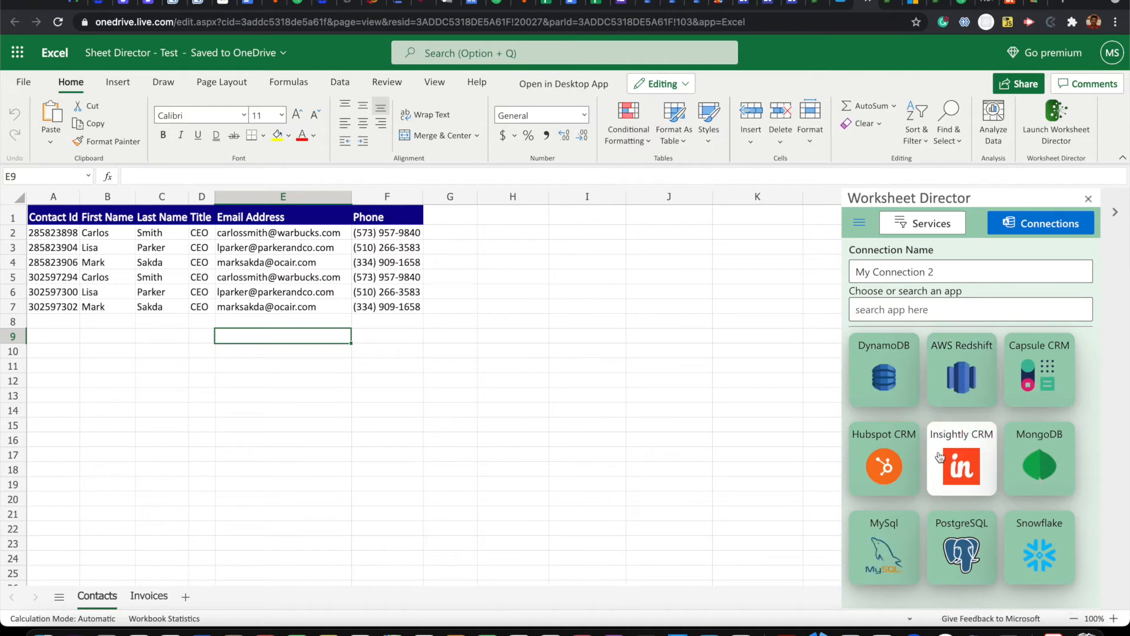
{"action": "left_click", "coordinate": [875, 545]}
{"action": "left_click", "coordinate": [893, 330]}
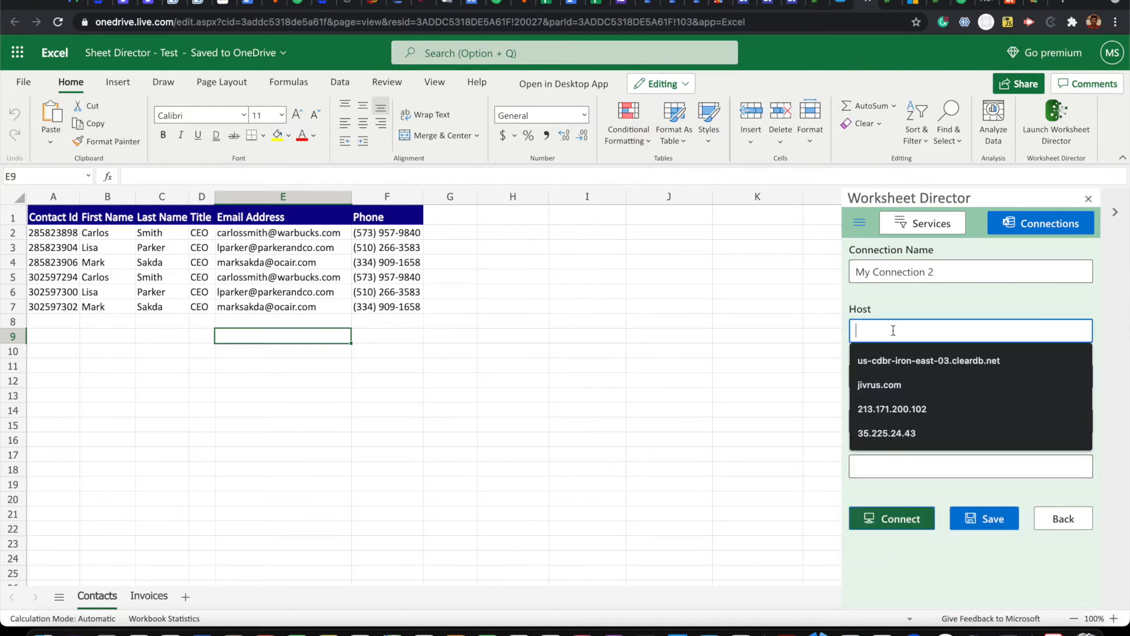
{"action": "left_click", "coordinate": [895, 356]}
{"action": "left_click", "coordinate": [895, 379]}
{"action": "left_click", "coordinate": [895, 407]}
{"action": "left_click", "coordinate": [896, 420]}
{"action": "left_click", "coordinate": [897, 446]}
- Enter the database password, connect as My Connection 2, and return to Services
{"action": "left_click", "coordinate": [892, 466]}
{"action": "type", "text": "••••••••"}
{"action": "left_click", "coordinate": [890, 520]}
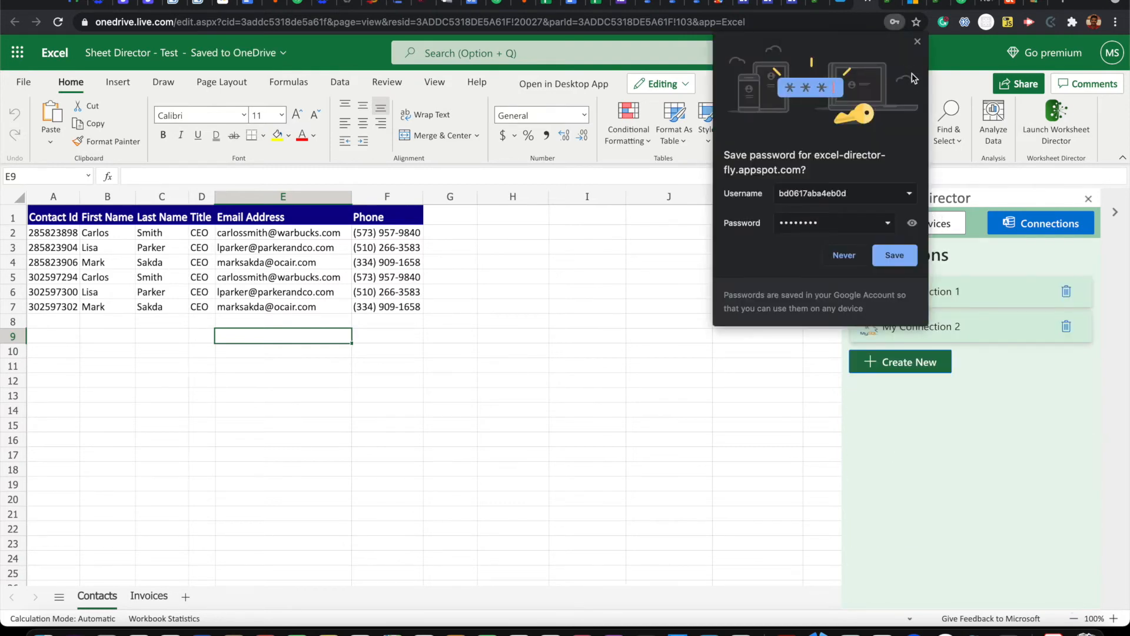
{"action": "left_click", "coordinate": [917, 42]}
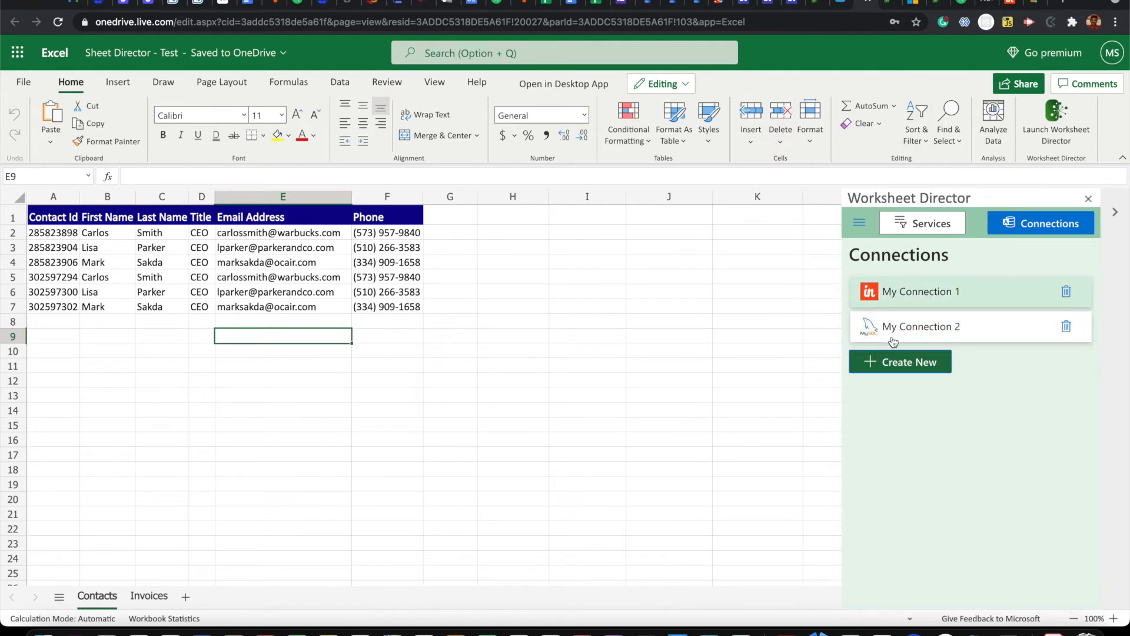
{"action": "left_click", "coordinate": [911, 229]}
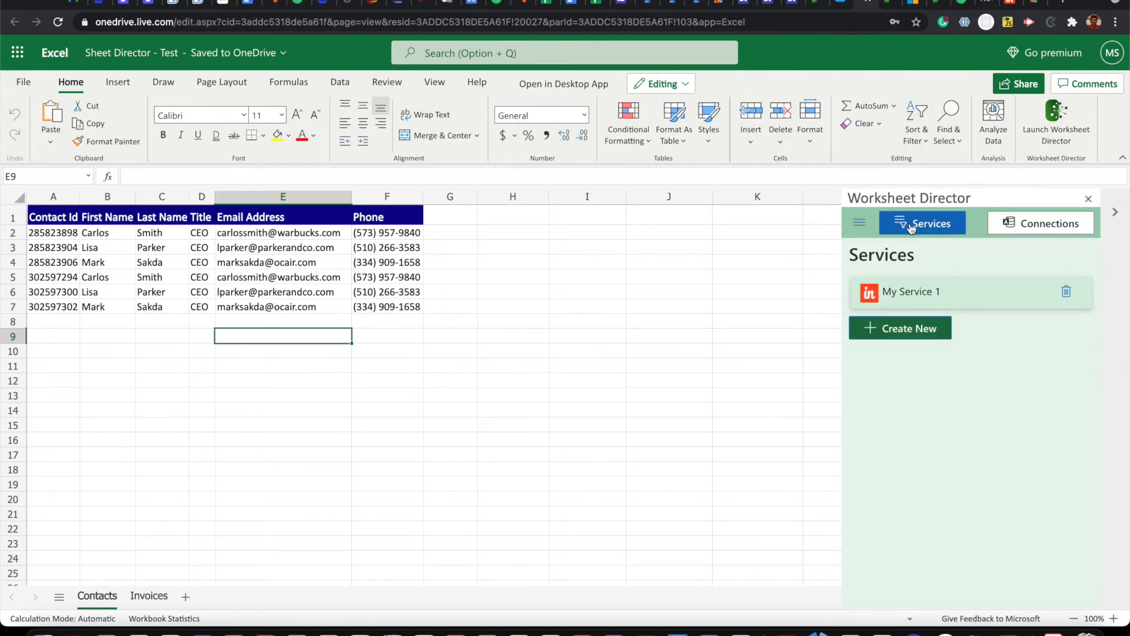
- Create a new service on My Connection 2 that fetches the invoice table
{"action": "left_click", "coordinate": [888, 333]}
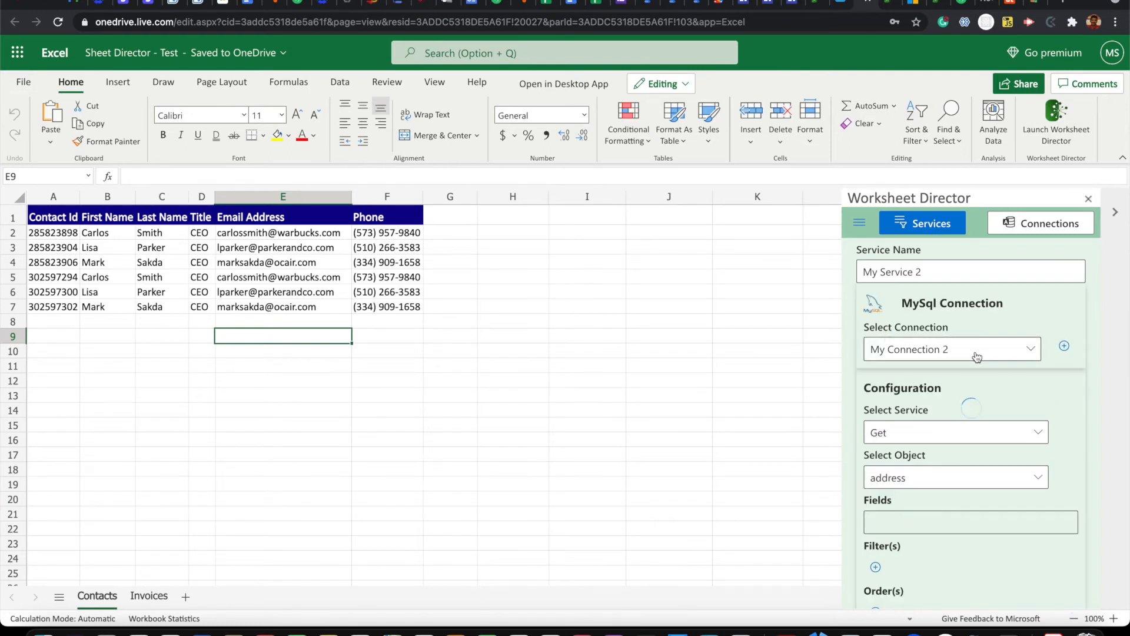
{"action": "left_click", "coordinate": [933, 354]}
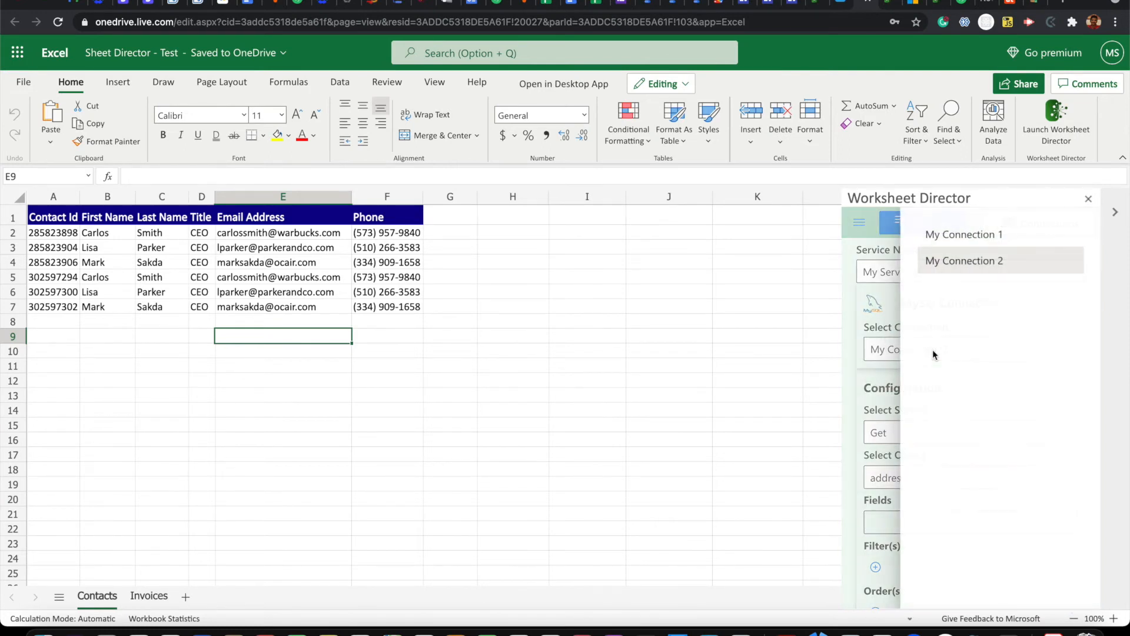
{"action": "left_click", "coordinate": [963, 263]}
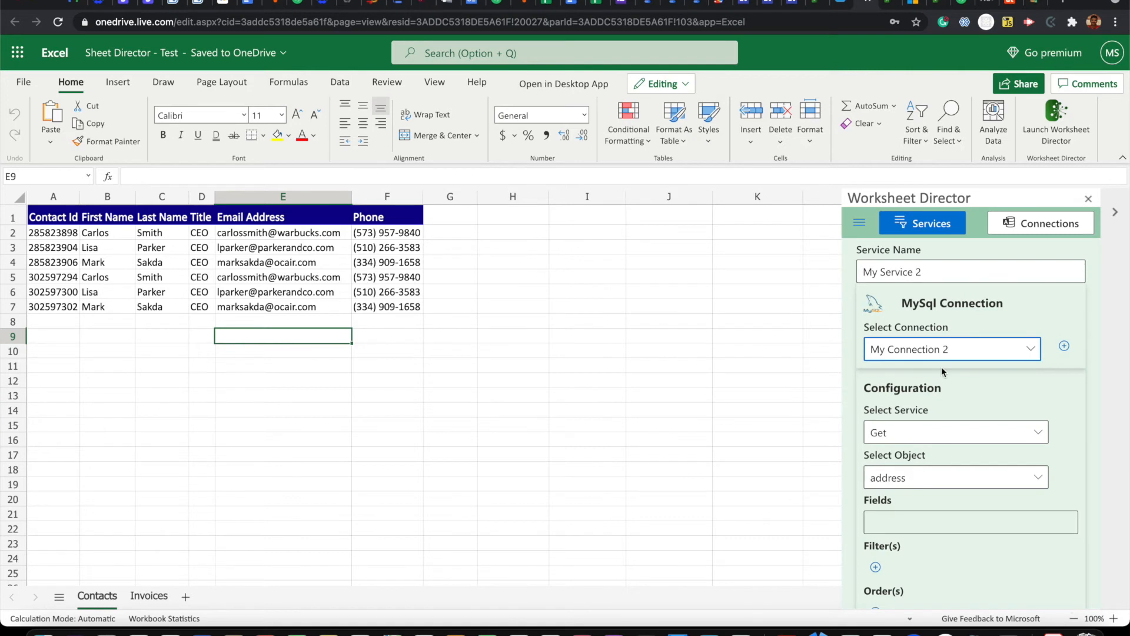
{"action": "scroll", "coordinate": [942, 367], "scroll_direction": "down", "scroll_amount": 3}
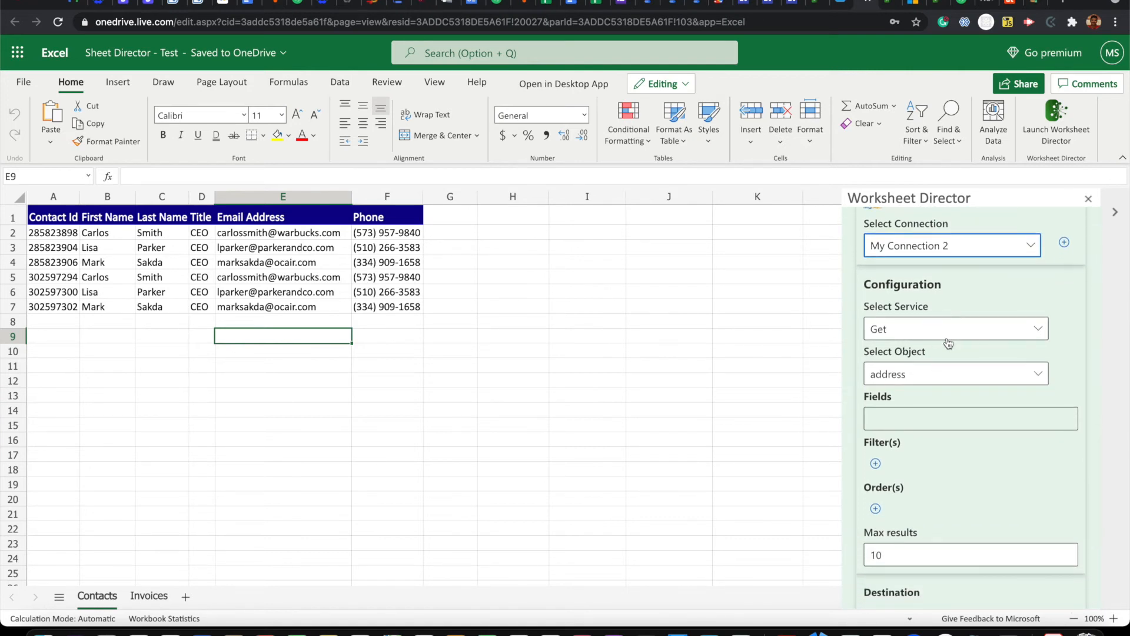
{"action": "scroll", "coordinate": [955, 386], "scroll_direction": "down", "scroll_amount": 1}
{"action": "left_click", "coordinate": [936, 341]}
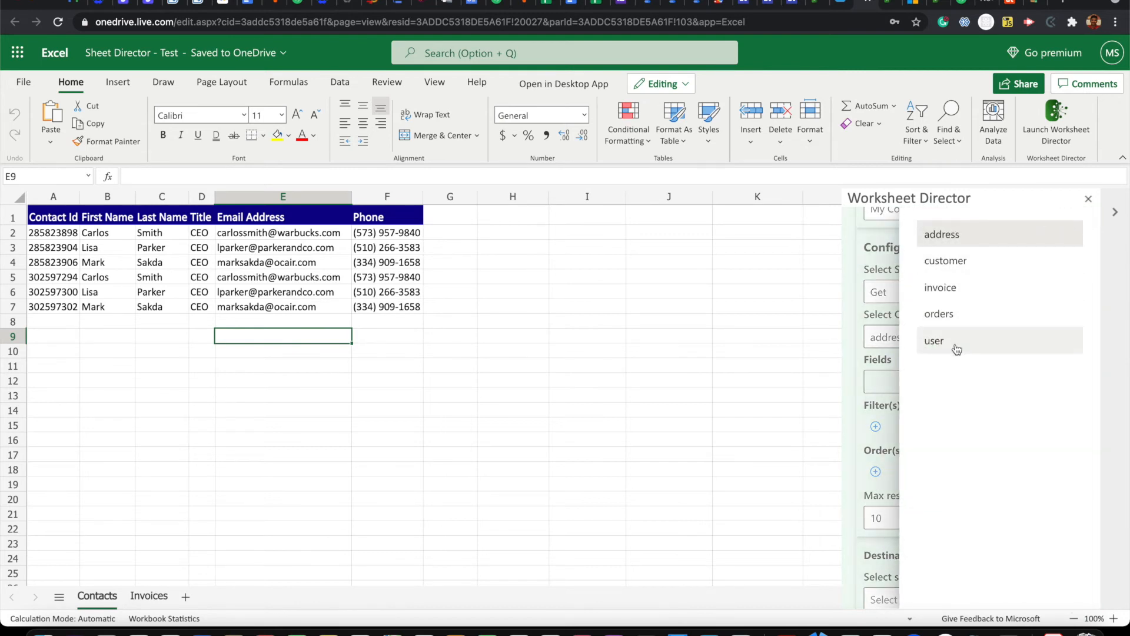
{"action": "left_click", "coordinate": [944, 291]}
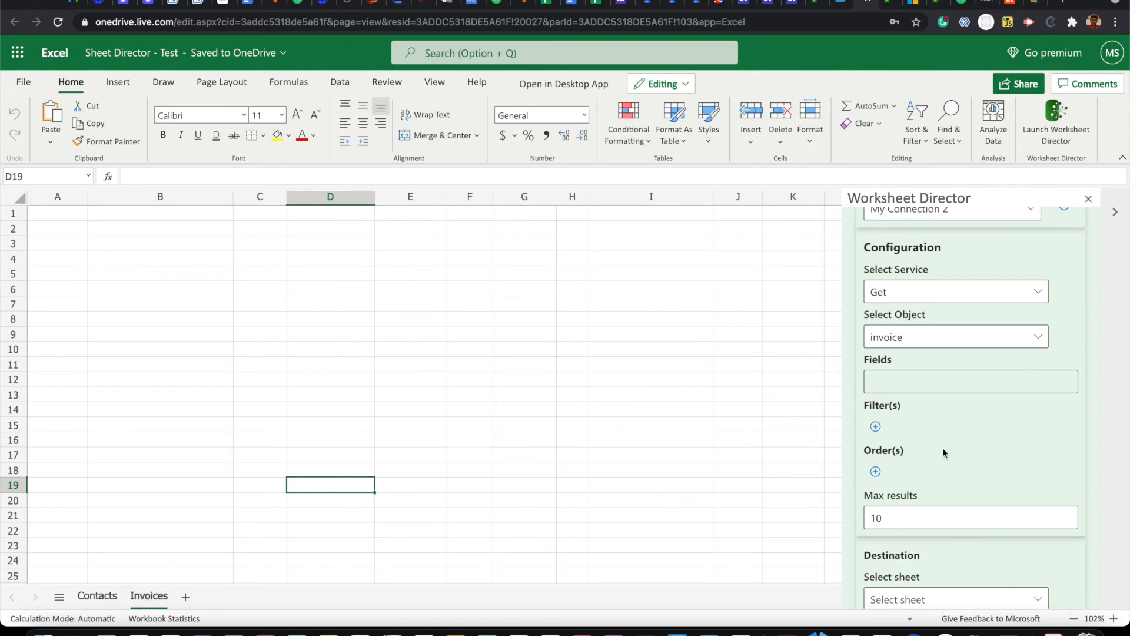
- Target the Invoices sheet and execute to import ten invoice rows
{"action": "scroll", "coordinate": [968, 458], "scroll_direction": "down", "scroll_amount": 2}
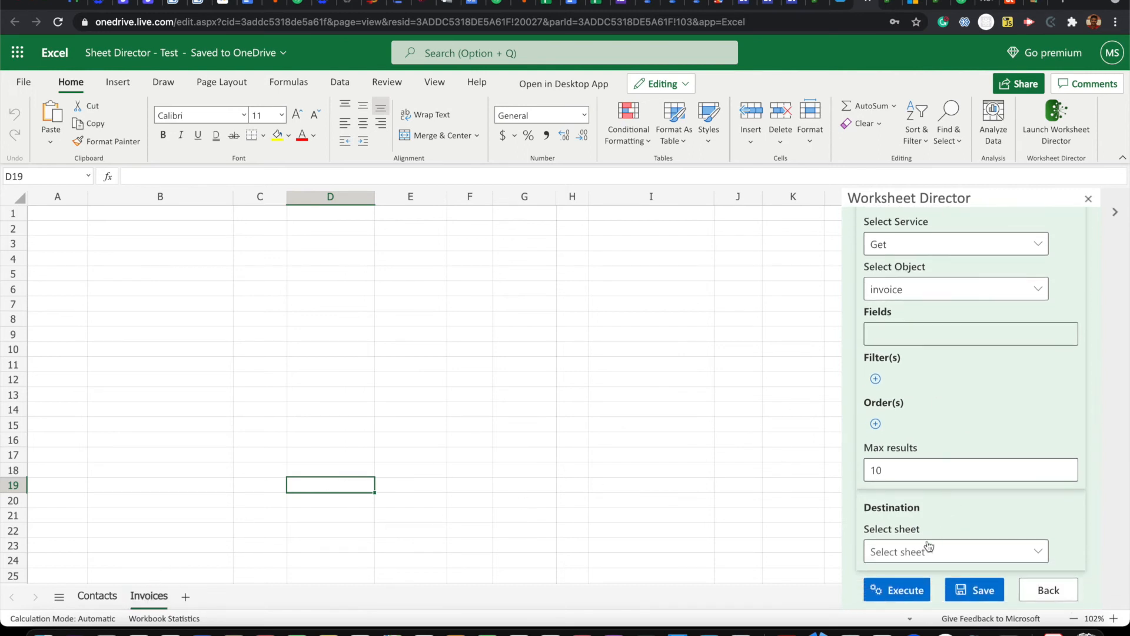
{"action": "left_click", "coordinate": [919, 555]}
{"action": "left_click", "coordinate": [955, 263]}
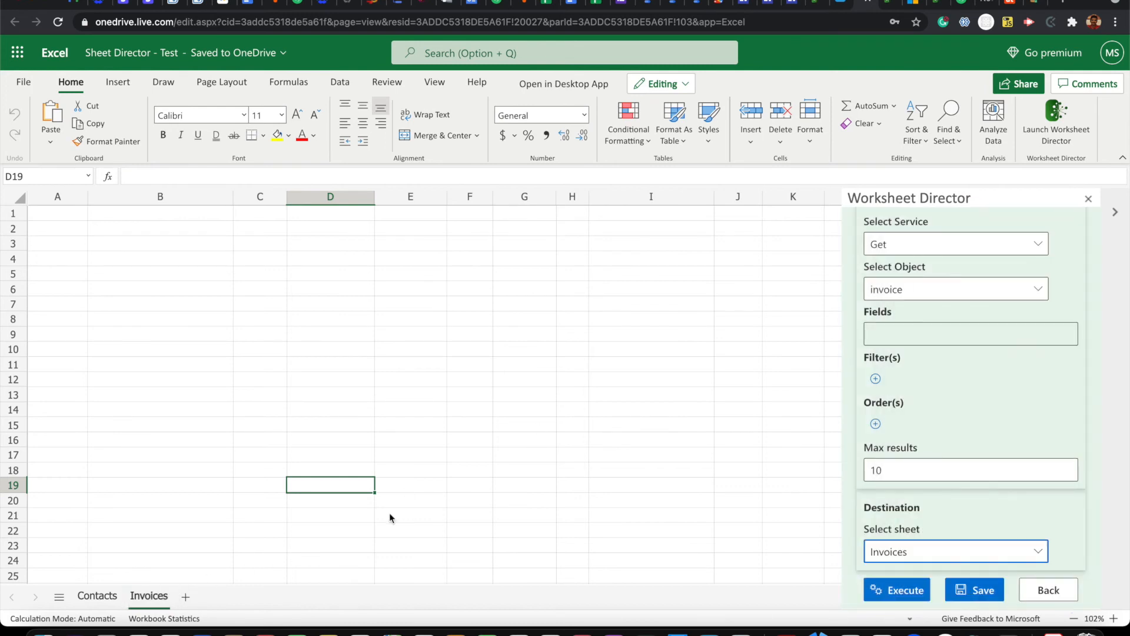
{"action": "left_click", "coordinate": [904, 589]}
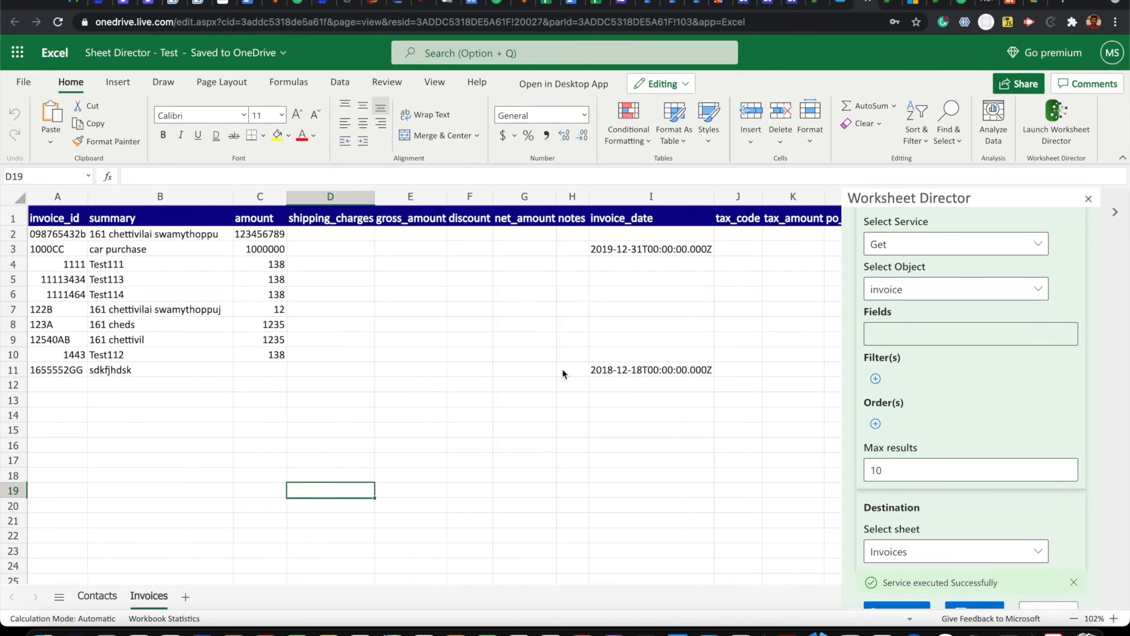
- Save the invoice service so My Service 2 appears beneath My Service 1
{"action": "left_click", "coordinate": [1050, 605]}
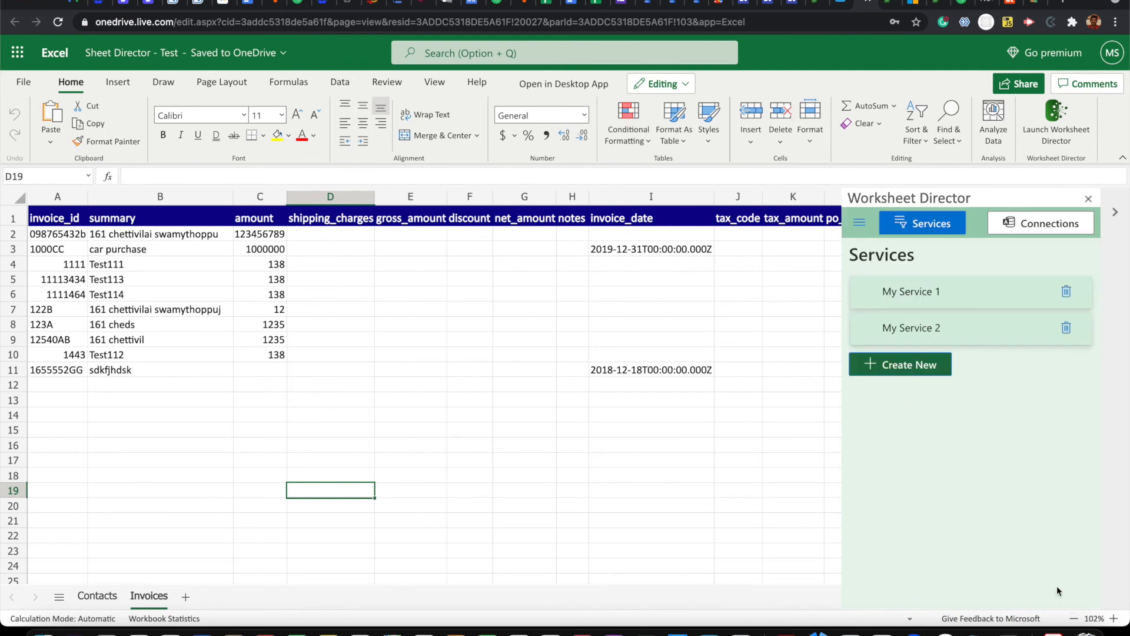